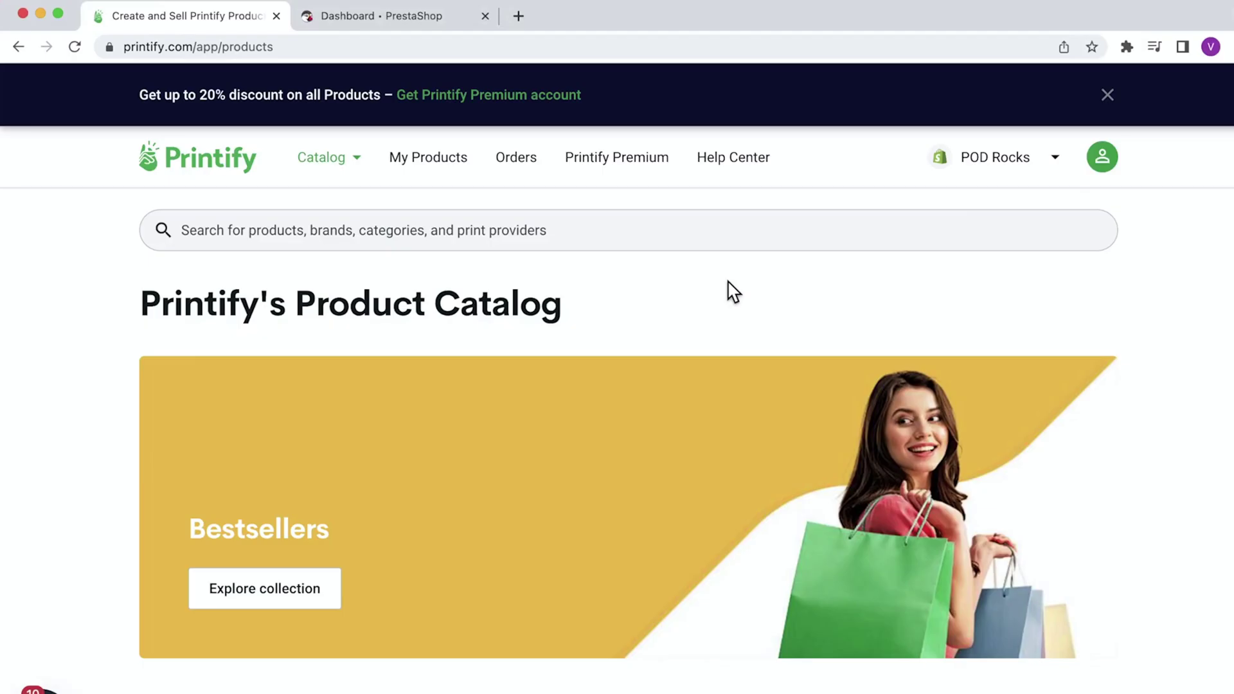
From the store list, go to Manage My Stores and start adding a new store
{"action": "left_click", "coordinate": [1007, 170]}
{"action": "left_click", "coordinate": [972, 279]}
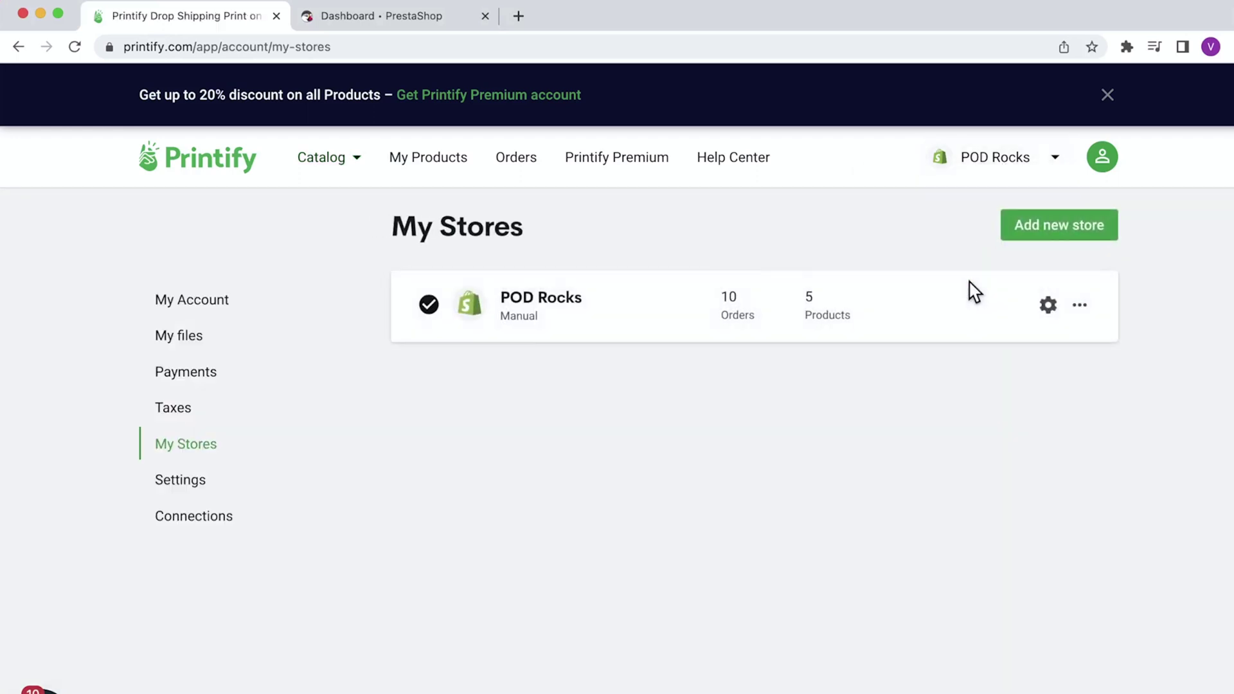
{"action": "left_click", "coordinate": [1027, 241]}
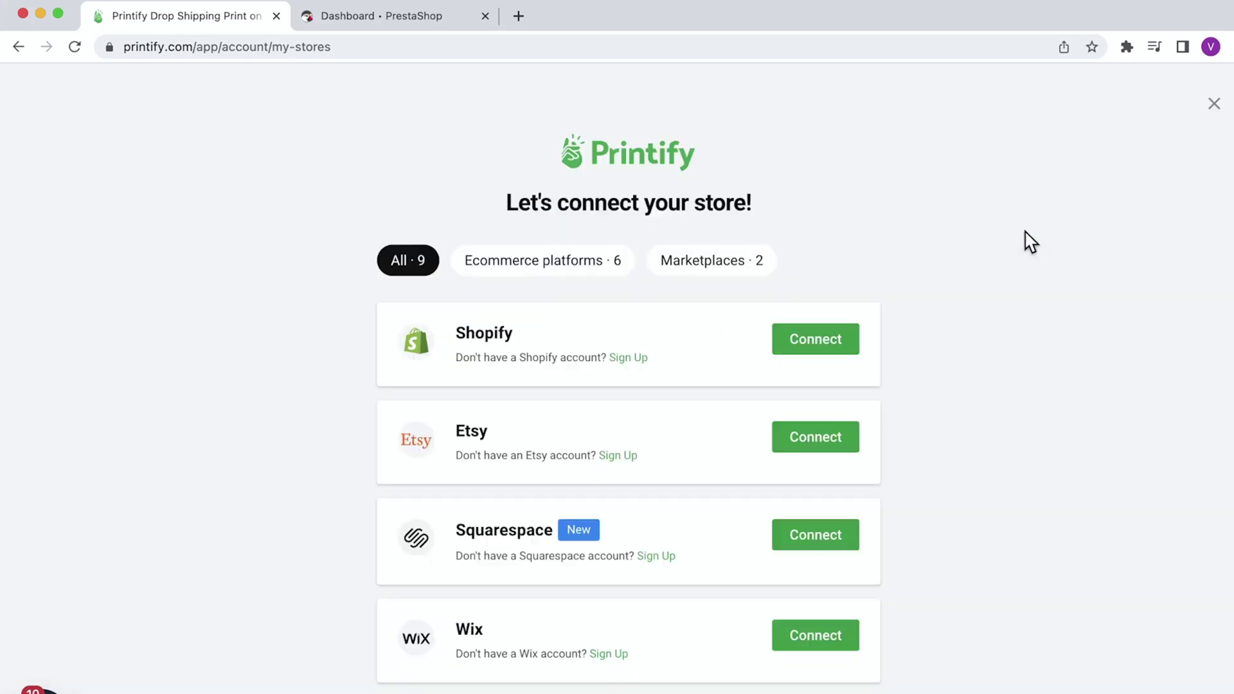
{"action": "scroll", "coordinate": [923, 469], "scroll_direction": "down", "scroll_amount": 3}
{"action": "scroll", "coordinate": [922, 469], "scroll_direction": "down", "scroll_amount": 2}
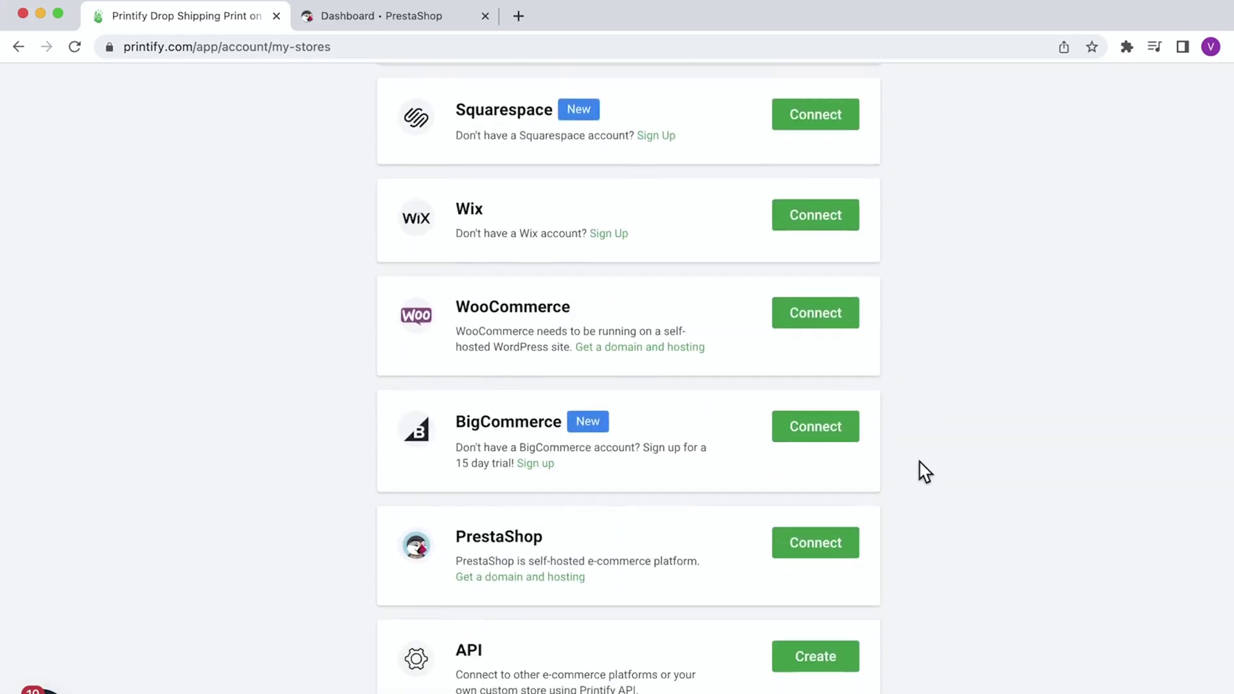
{"action": "scroll", "coordinate": [923, 469], "scroll_direction": "down", "scroll_amount": 1}
Choose PrestaShop as the platform and switch to the PrestaShop storefront tab
{"action": "left_click", "coordinate": [812, 435]}
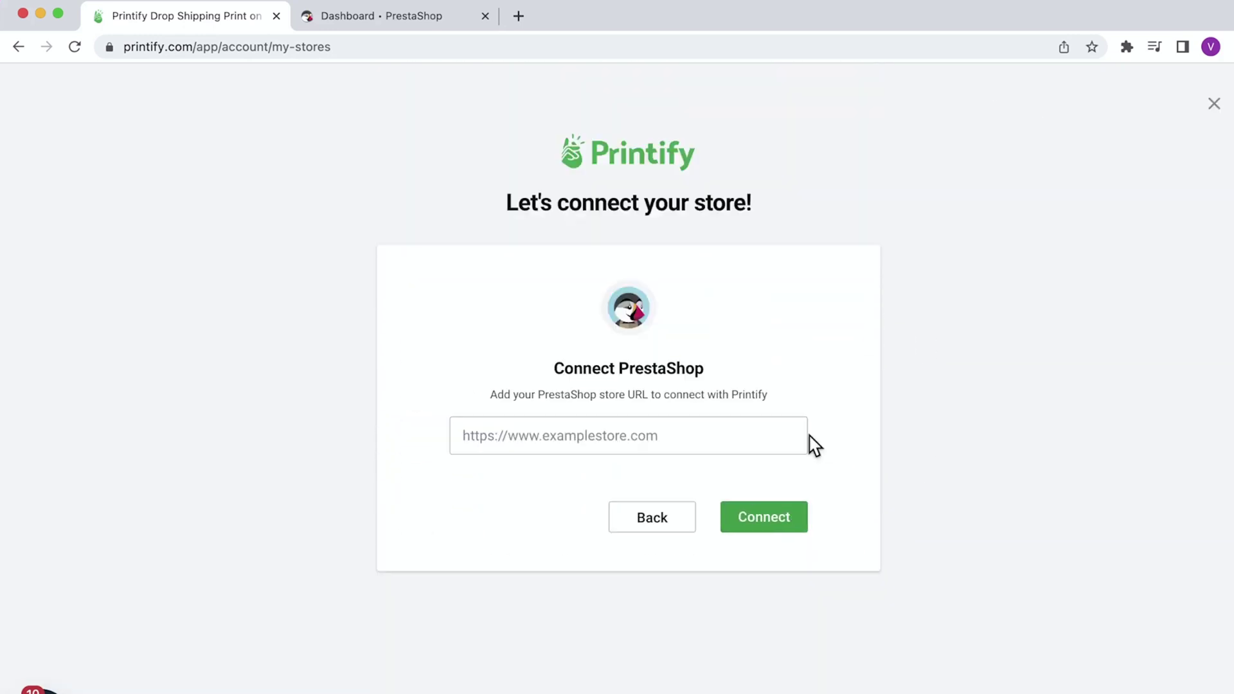
{"action": "left_click", "coordinate": [672, 437]}
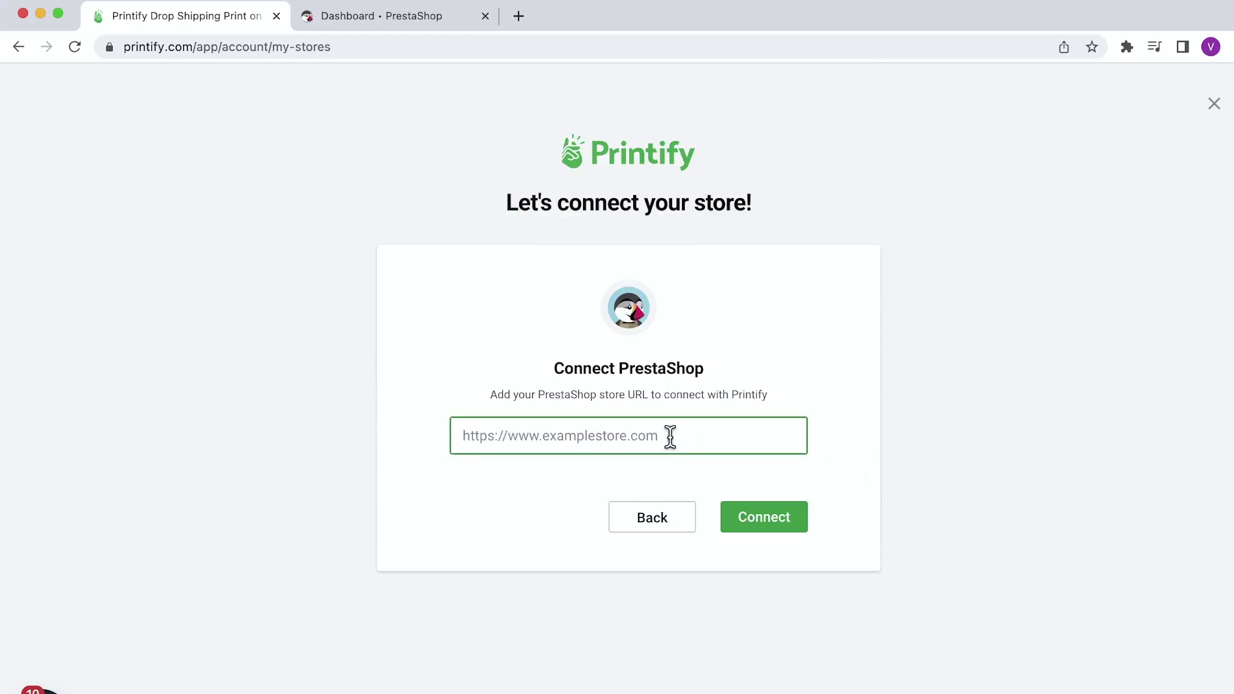
{"action": "left_click", "coordinate": [391, 16]}
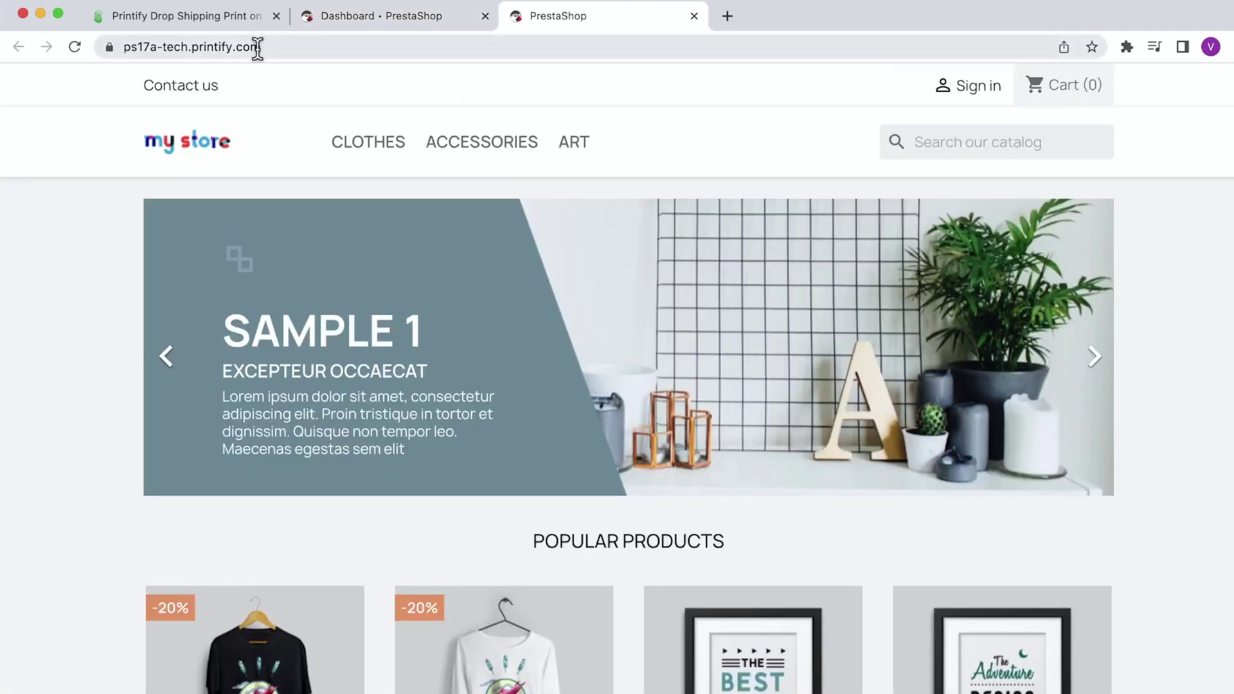
{"action": "left_click", "coordinate": [258, 47]}
{"action": "left_click", "coordinate": [243, 23]}
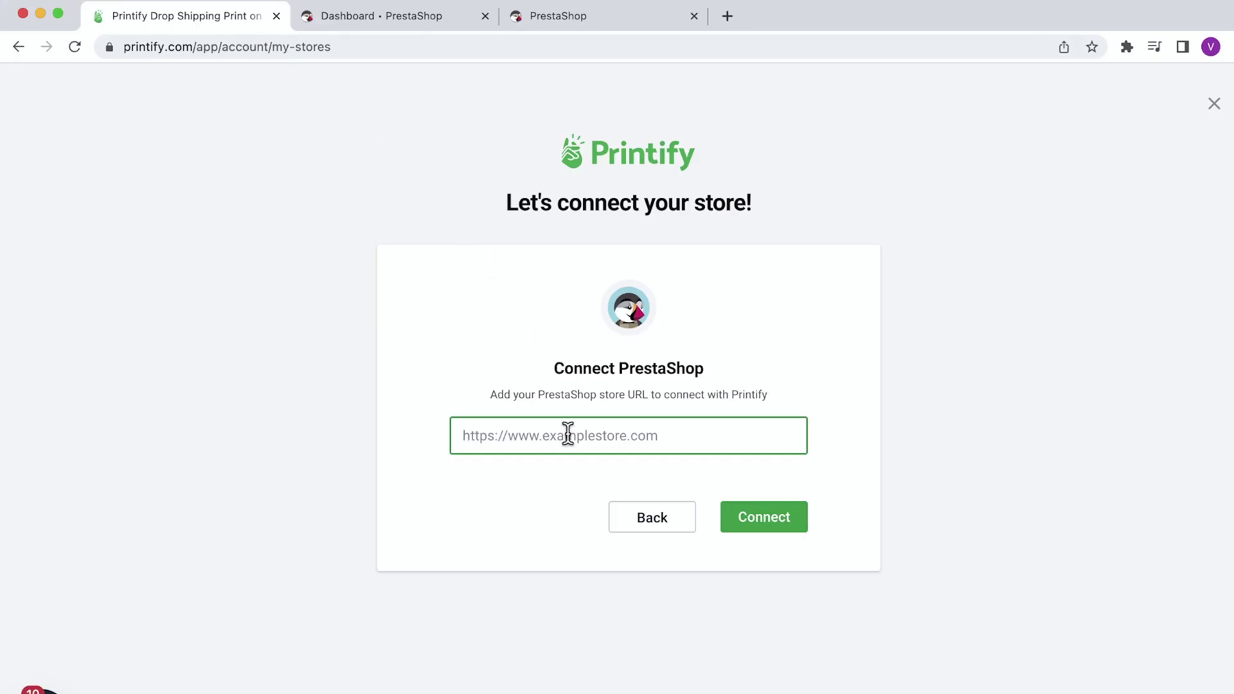
{"action": "type", "text": "https://ps17a-tech.printify.com/"}
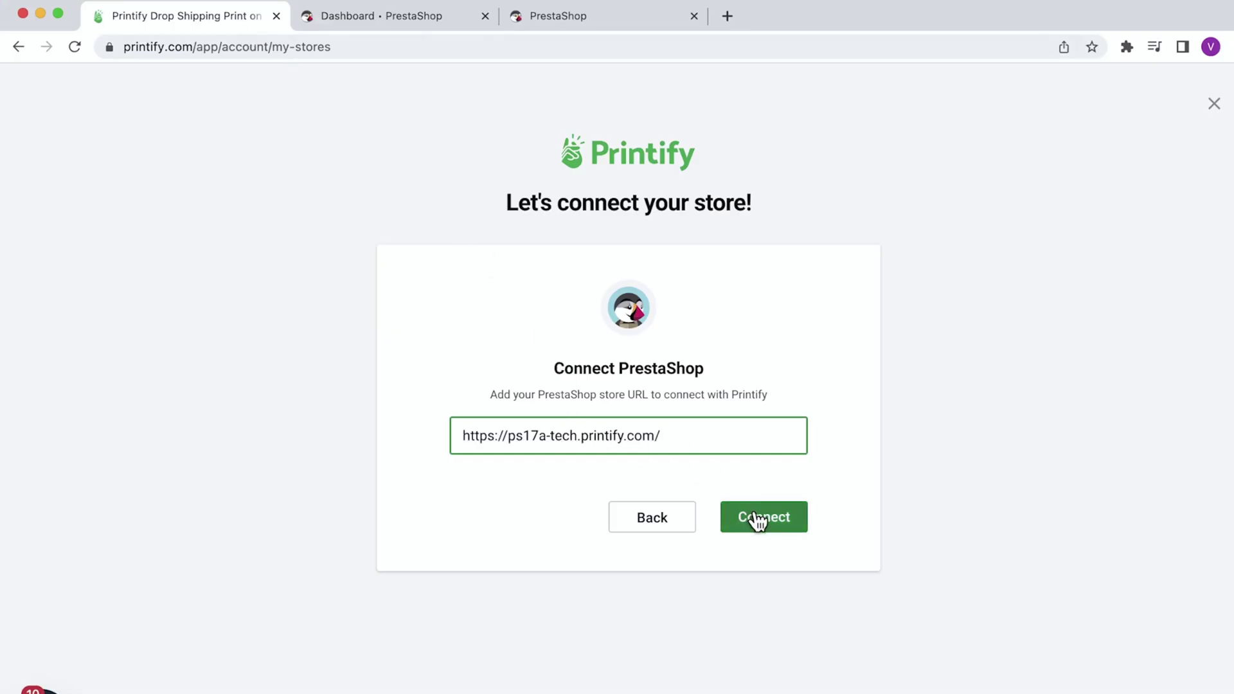
{"action": "left_click", "coordinate": [758, 522]}
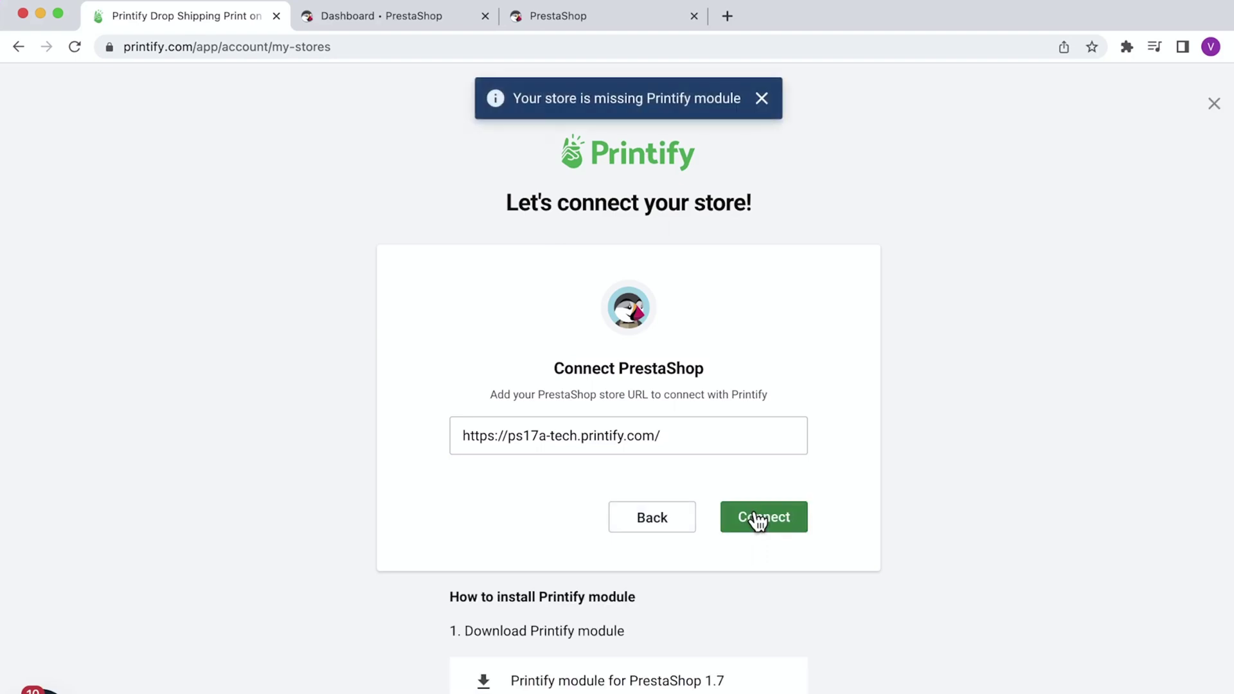
{"action": "scroll", "coordinate": [758, 520], "scroll_direction": "down", "scroll_amount": 1}
{"action": "scroll", "coordinate": [752, 521], "scroll_direction": "down", "scroll_amount": 1}
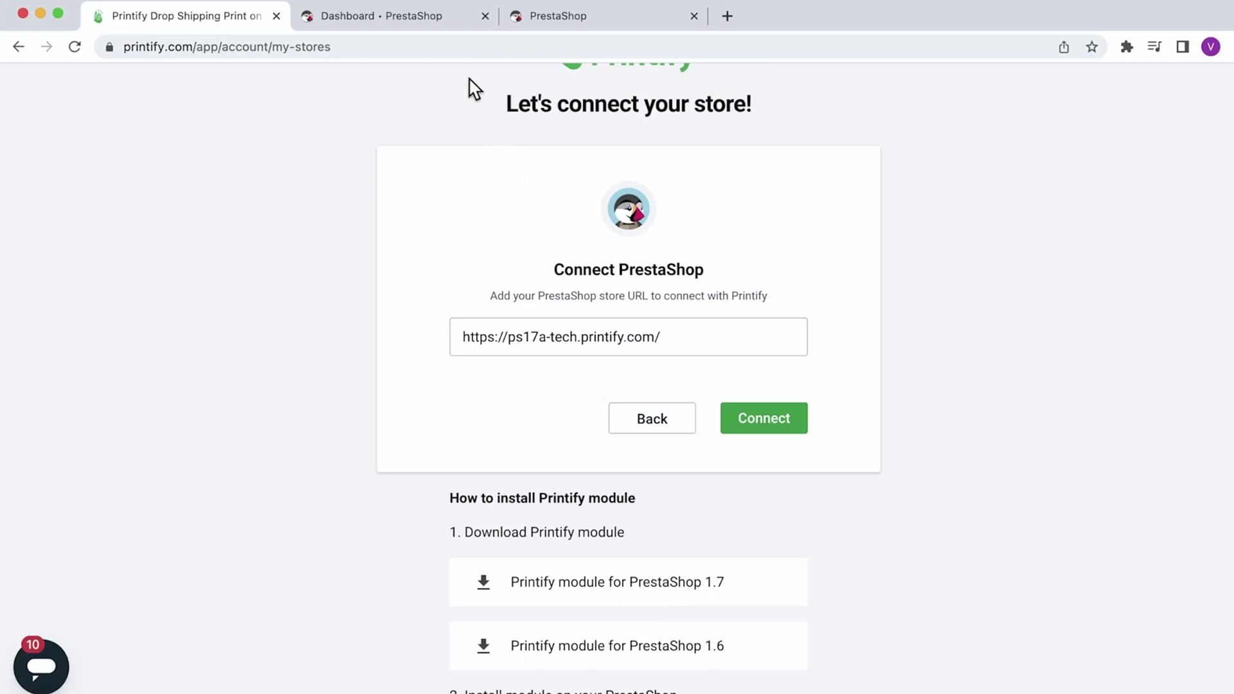
Switch from the missing-module notice to the PrestaShop admin dashboard
{"action": "left_click", "coordinate": [465, 27]}
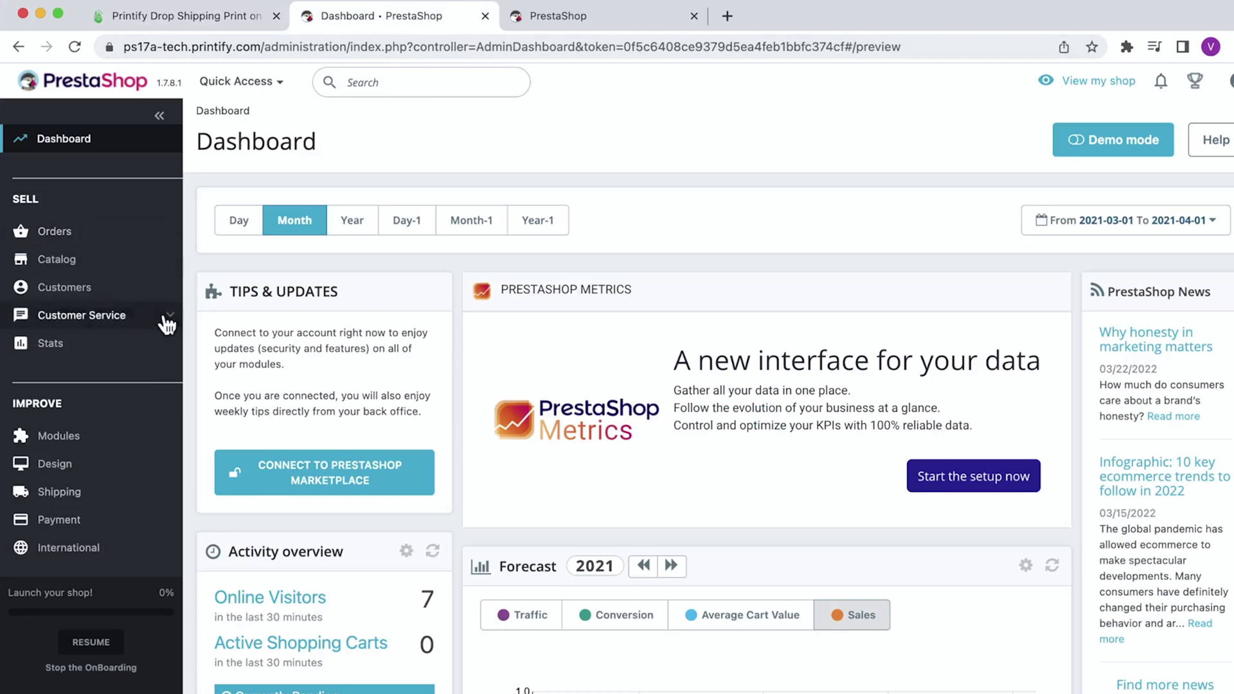
{"action": "mouse_move", "coordinate": [58, 436]}
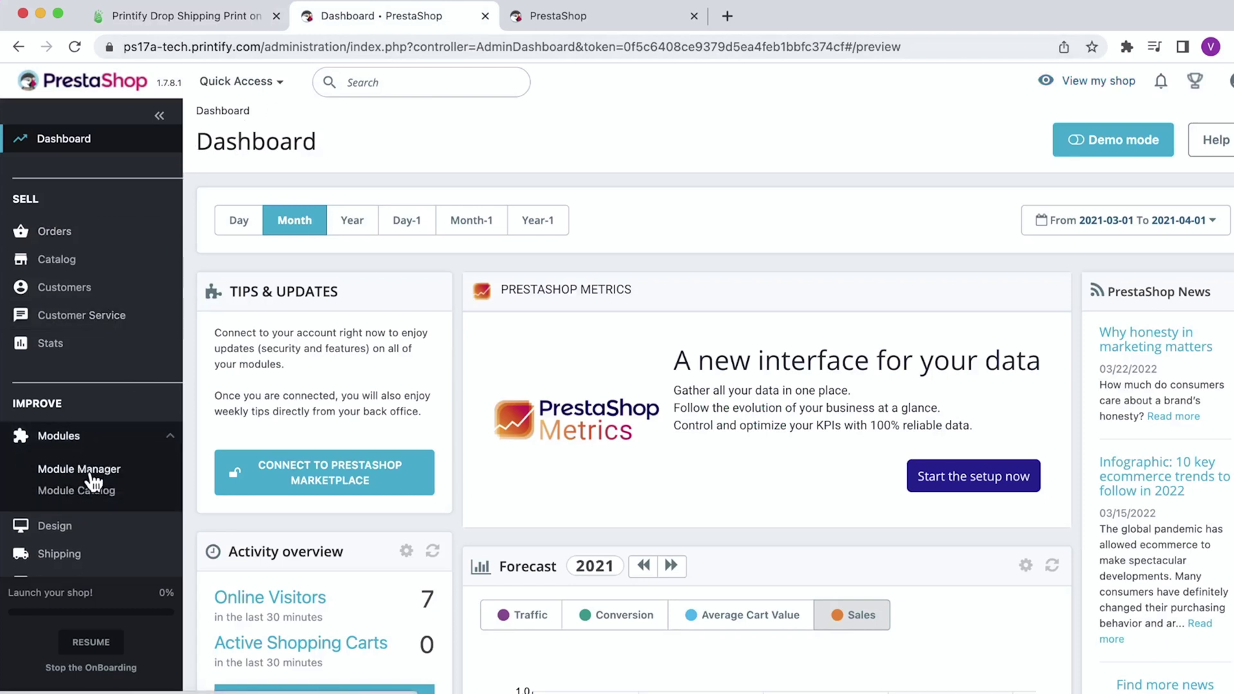
Upload the Printify module zip in Module Manager and open its configuration
{"action": "left_click", "coordinate": [94, 479]}
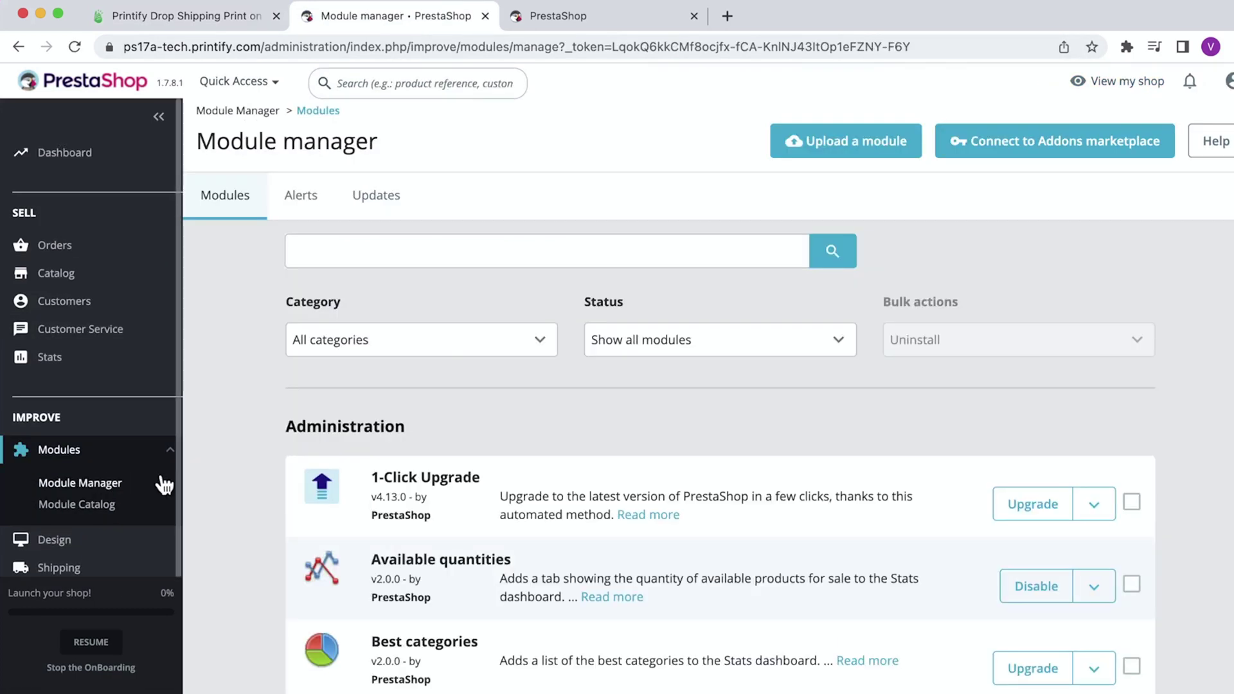
{"action": "left_click", "coordinate": [854, 147]}
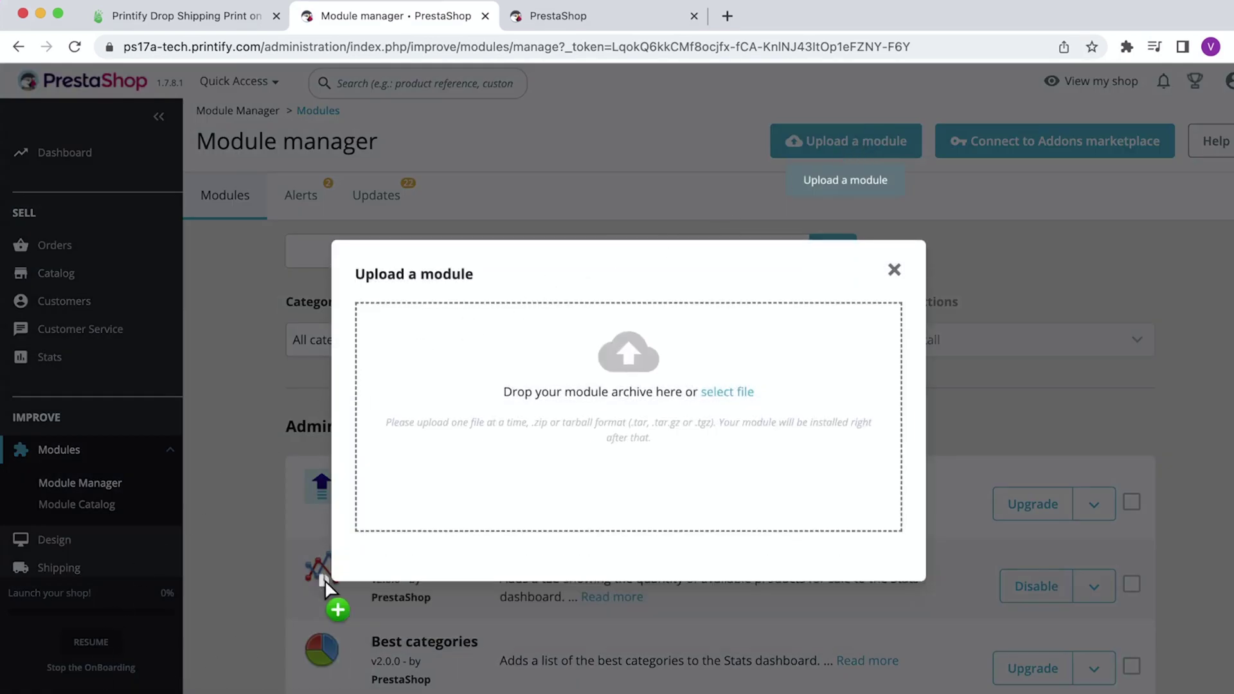
{"action": "left_click_drag", "start_coordinate": [330, 599], "coordinate": [540, 421]}
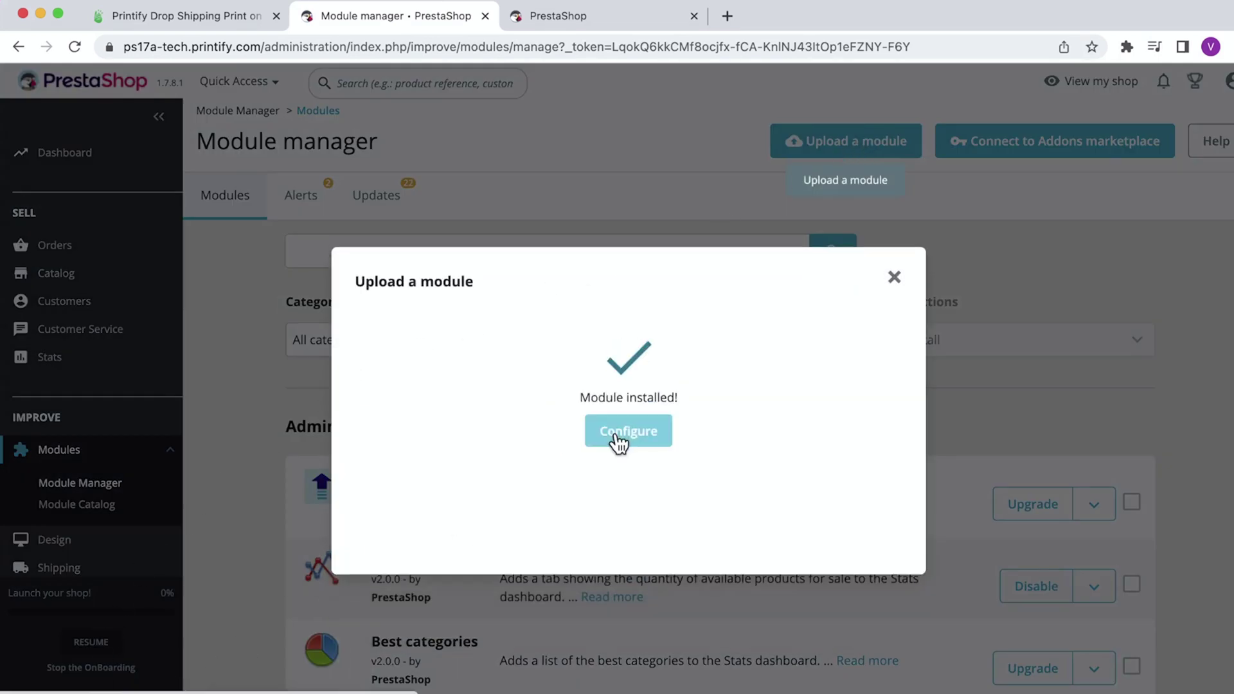
{"action": "left_click", "coordinate": [617, 441]}
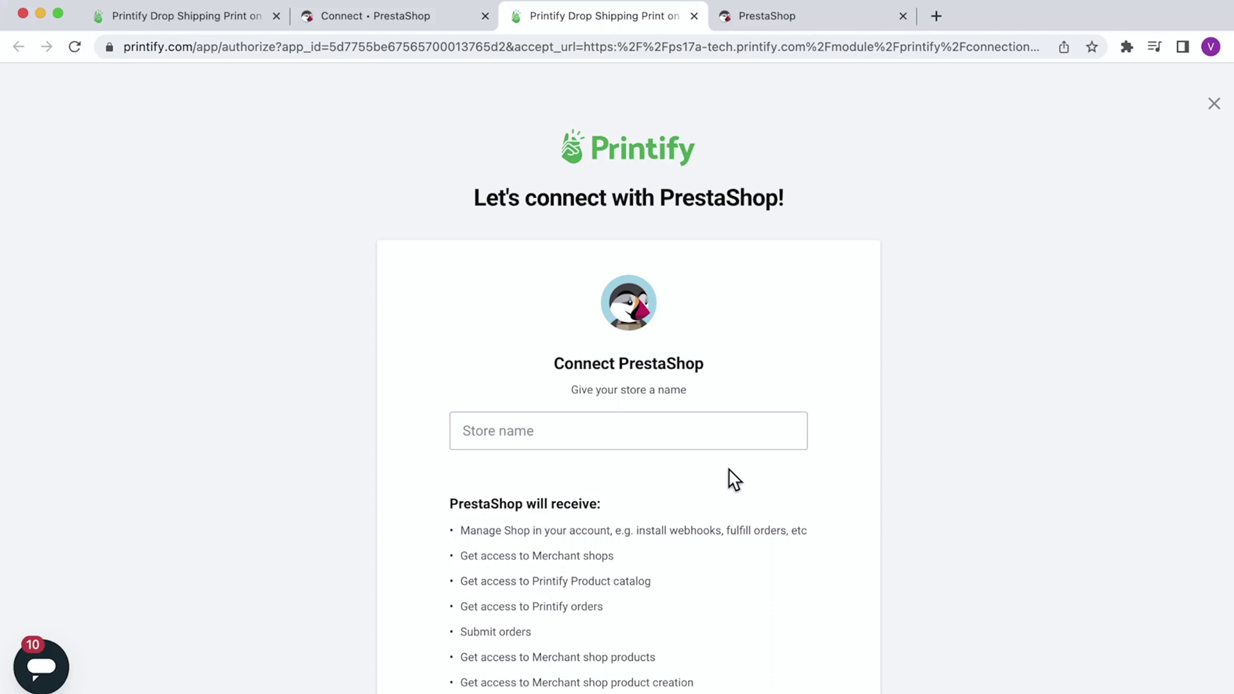
Enter 'POD Rocks' as the store name and allow access
{"action": "left_click", "coordinate": [576, 432]}
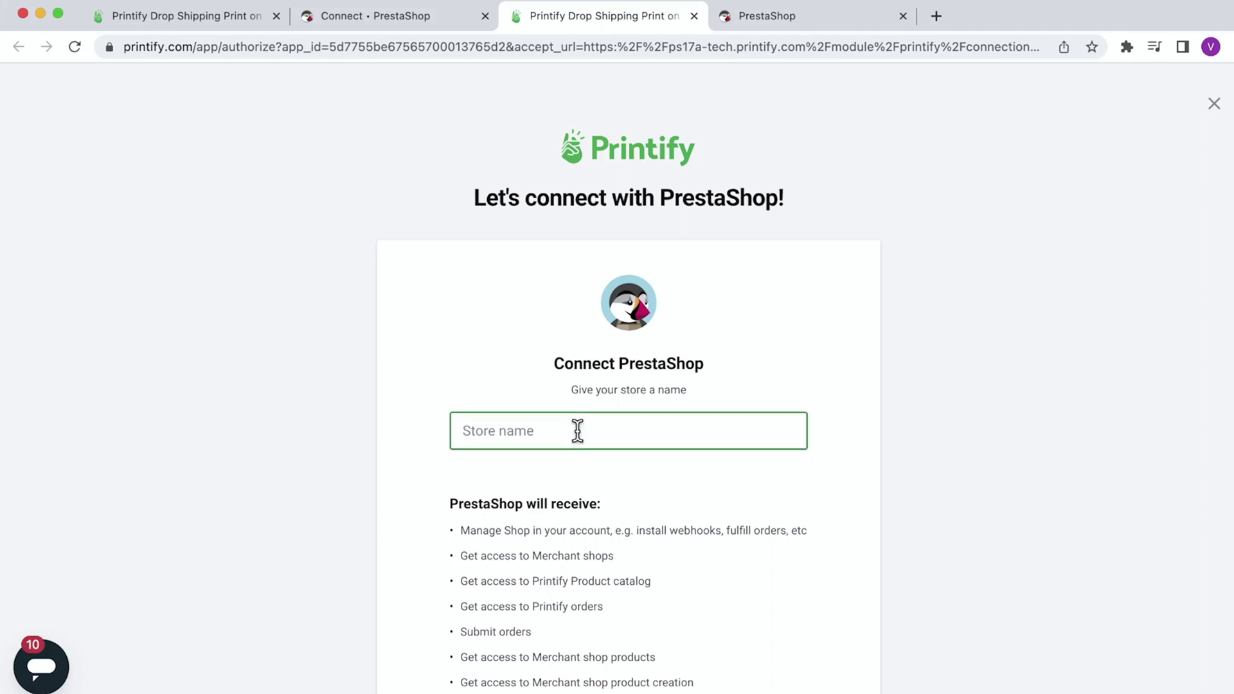
{"action": "type", "text": "POD Rocks"}
{"action": "scroll", "coordinate": [637, 488], "scroll_direction": "down", "scroll_amount": 3}
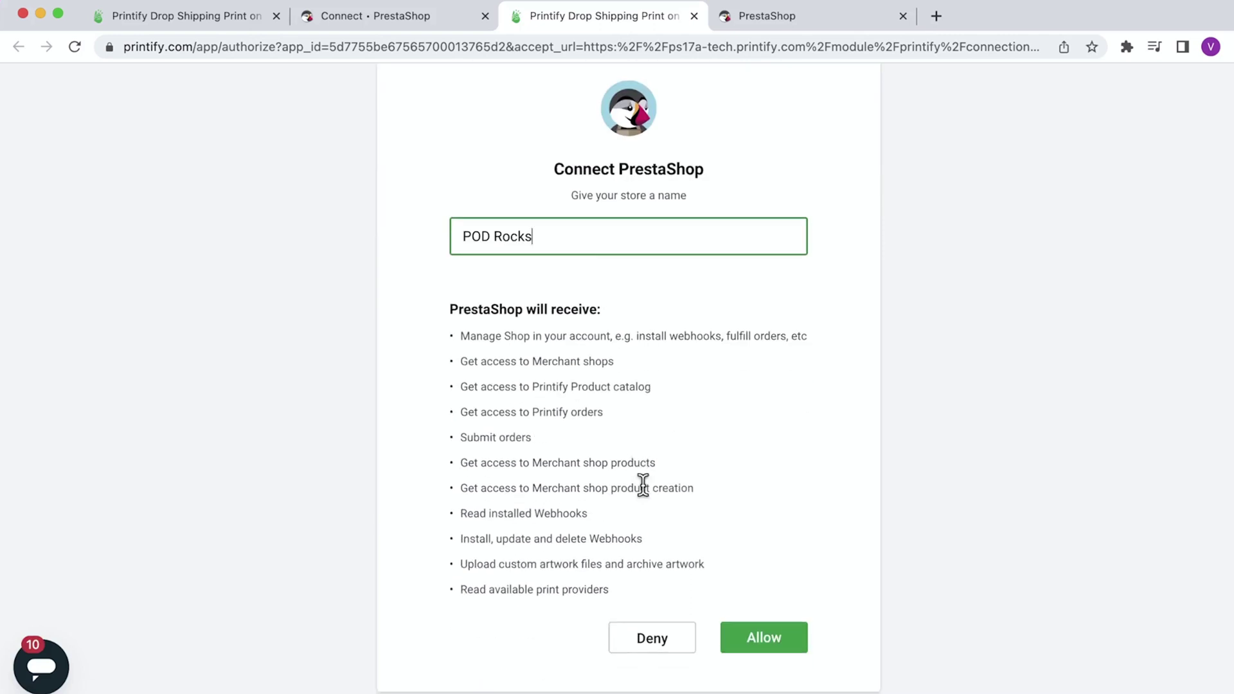
{"action": "left_click", "coordinate": [768, 644]}
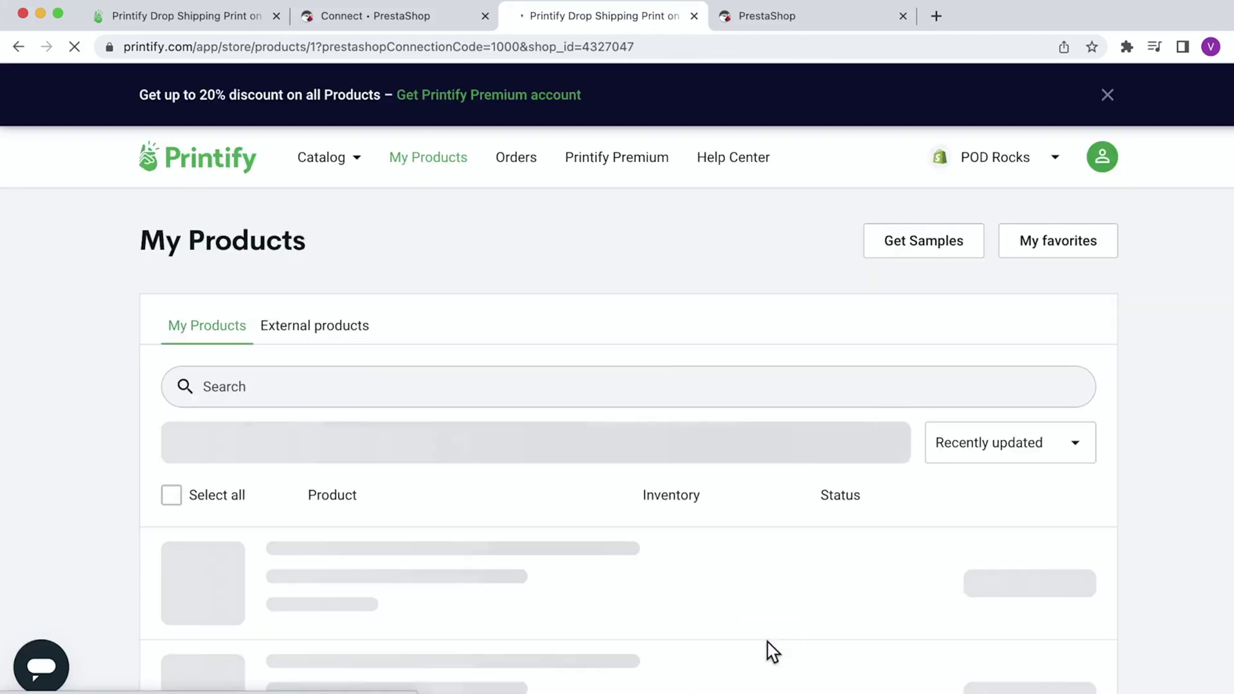